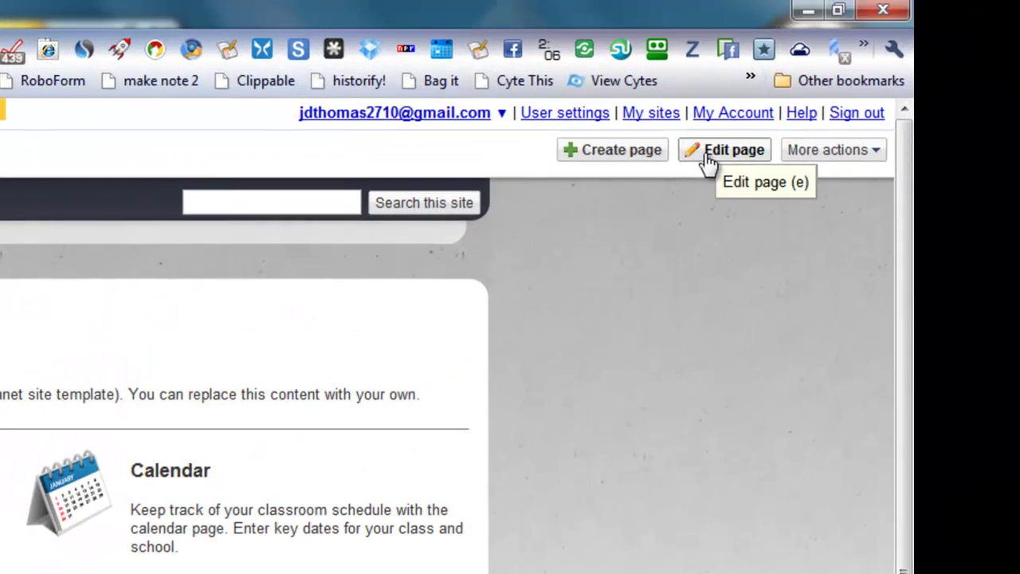
Open the Home page for editing and replace the template's welcome sentence with "Welcome to Algebra 1", followed by blank lines.
left_click(845, 85)
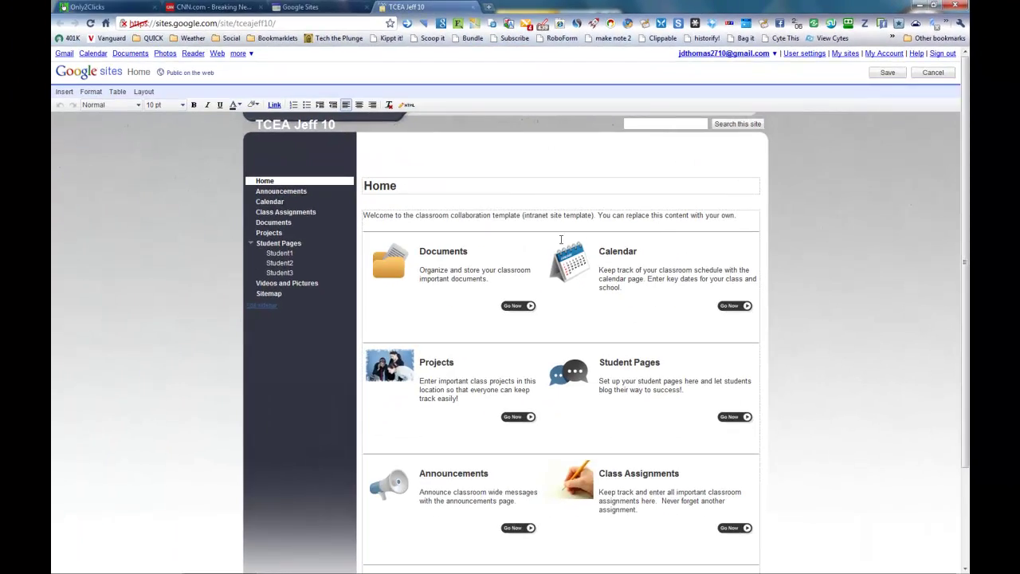
left_click_drag(743, 217, 385, 216)
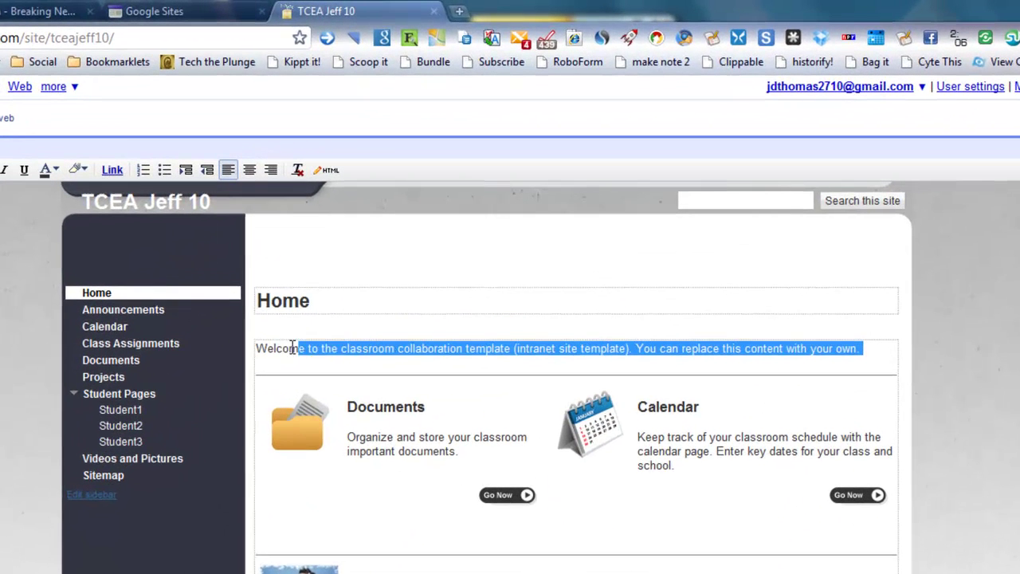
left_click_drag(292, 348, 255, 349)
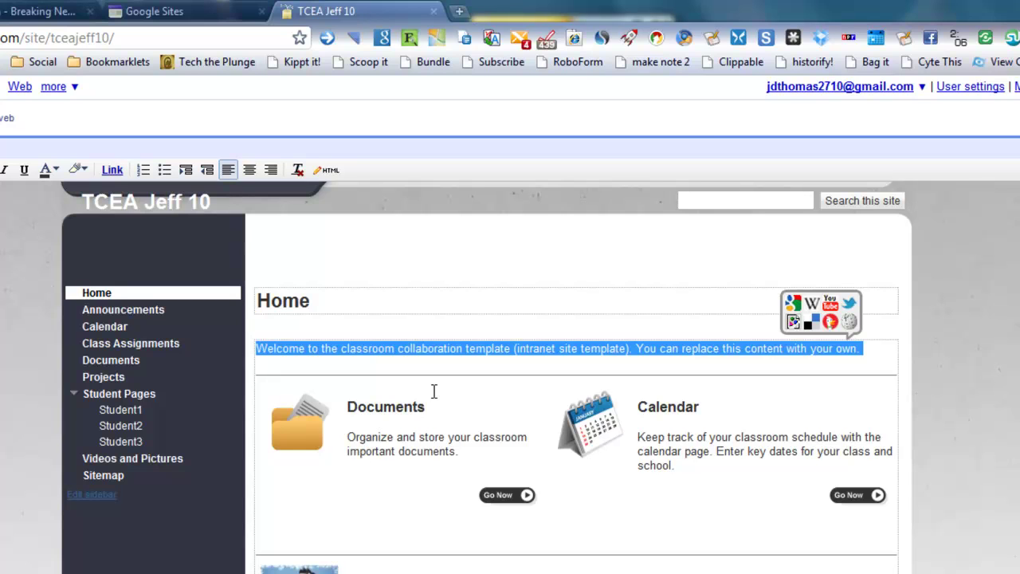
type("Welco")
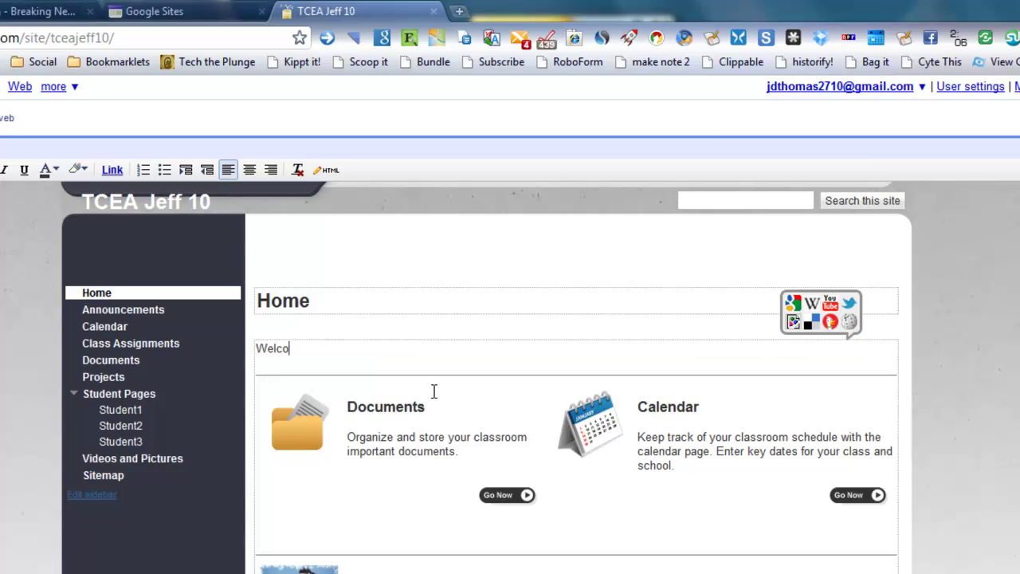
type("me to ")
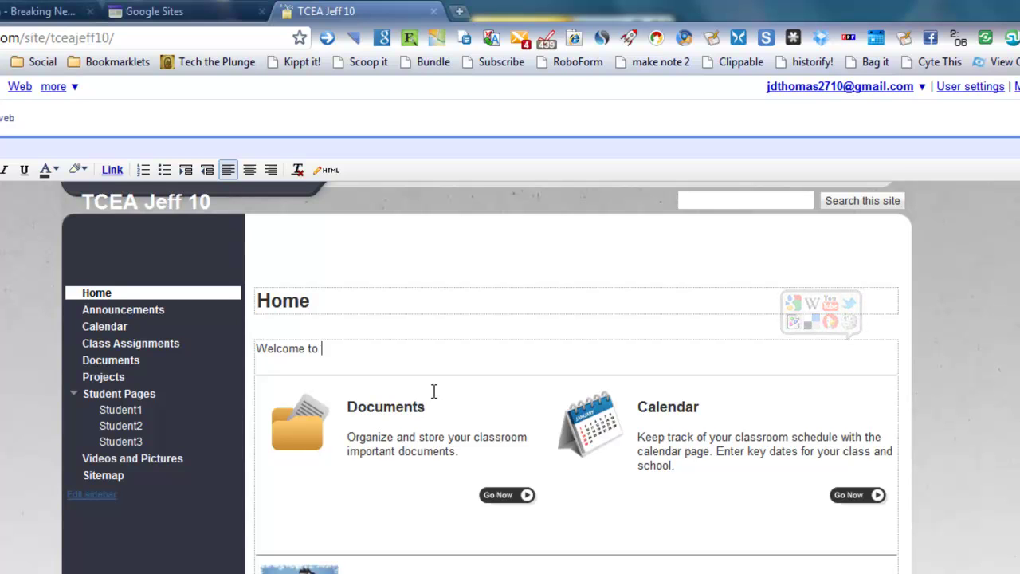
type("Algebra 1")
key("Return")
key("Return")
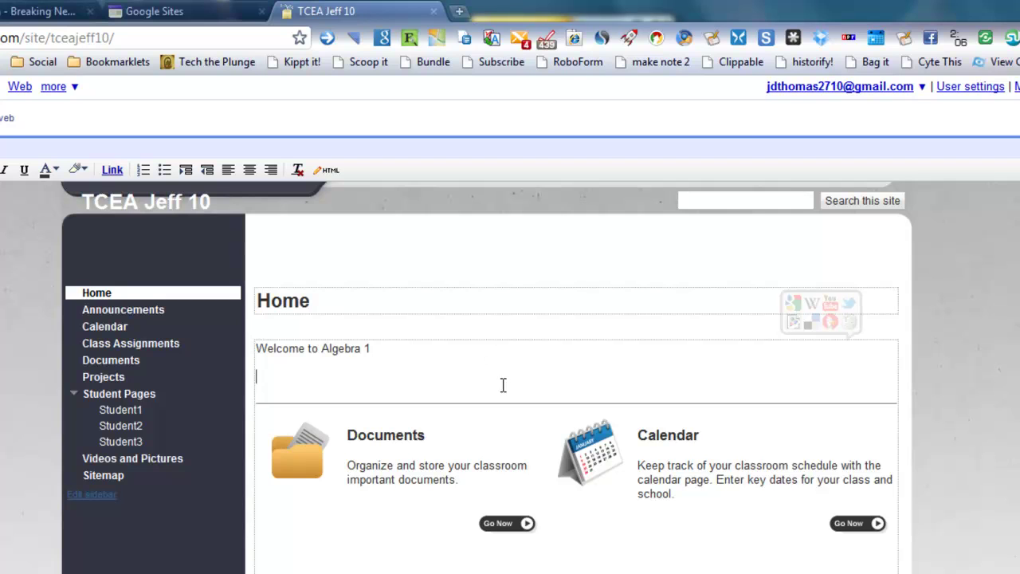
Format the "Welcome to Algebra 1" line as bold, 24 pt and centered.
left_click_drag(401, 351, 278, 335)
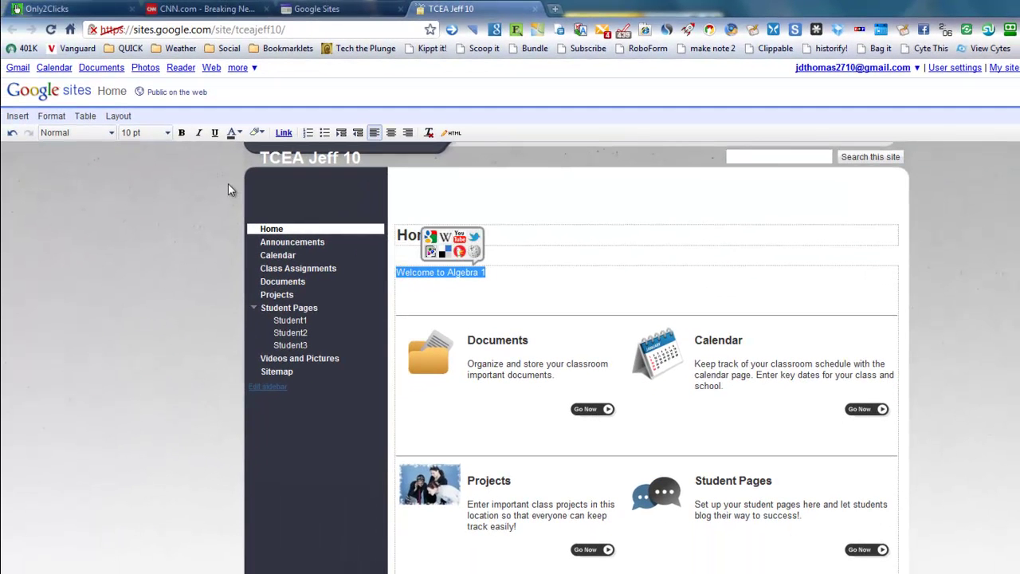
left_click(180, 133)
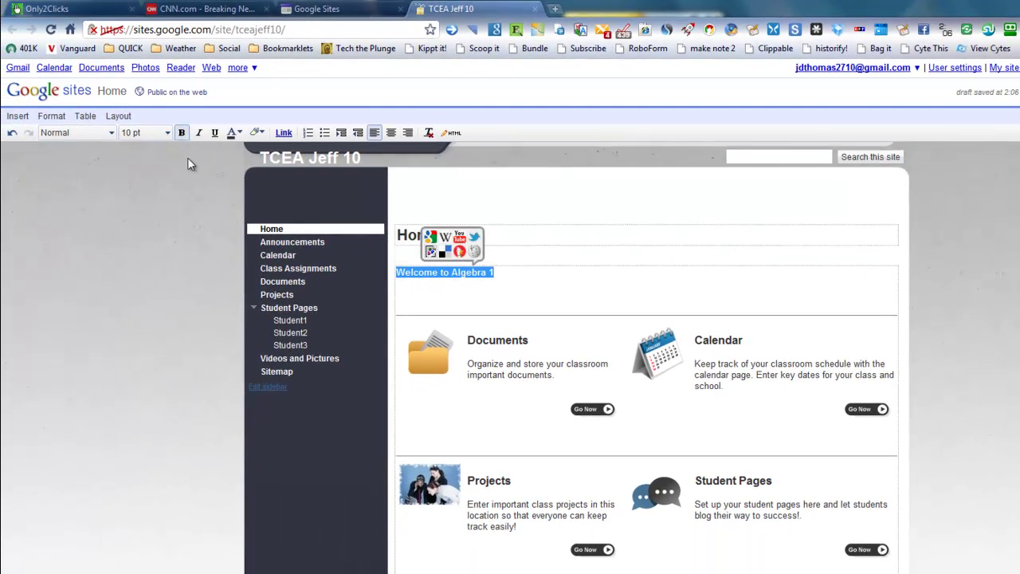
left_click(167, 134)
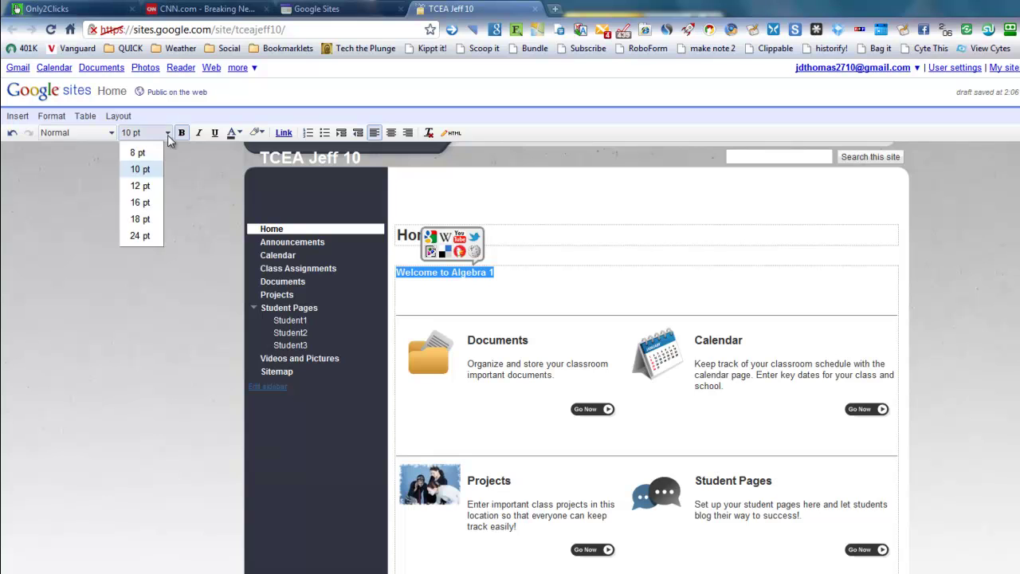
left_click(152, 236)
left_click(754, 300)
left_click(662, 279)
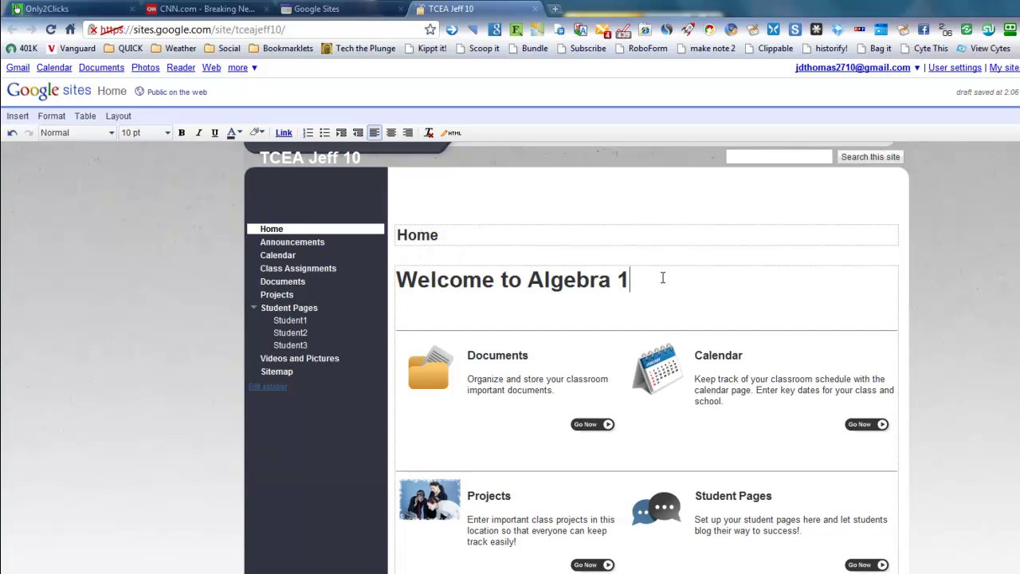
left_click(391, 133)
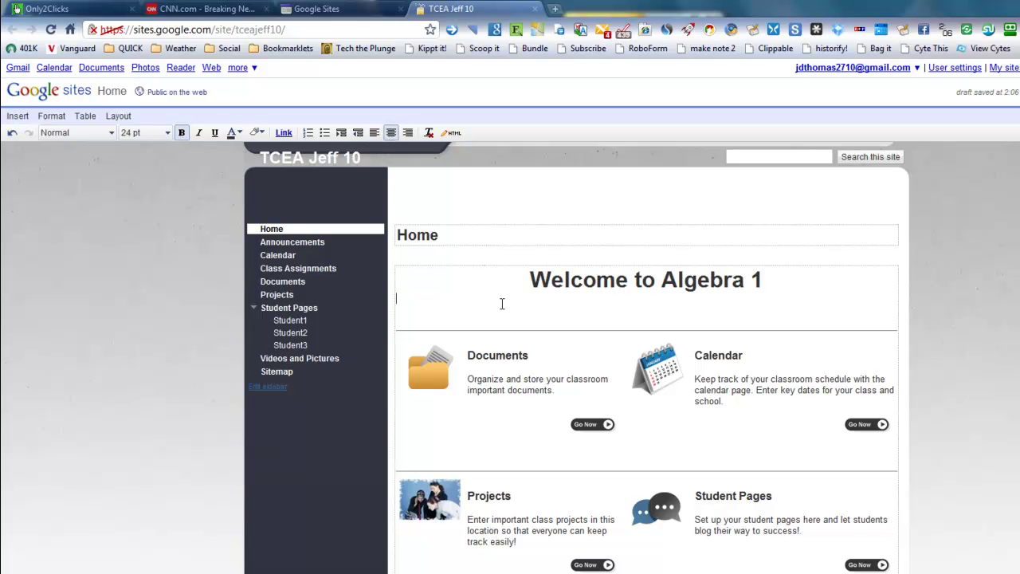
Remove the blank lines beneath the welcome heading and save the Home page.
left_click(525, 317)
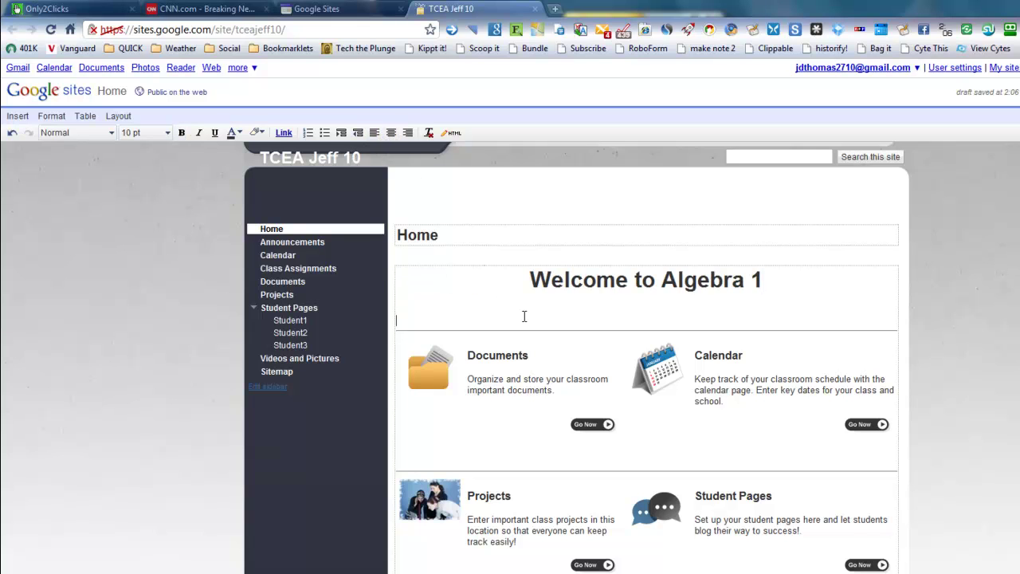
key("BackSpace")
key("BackSpace")
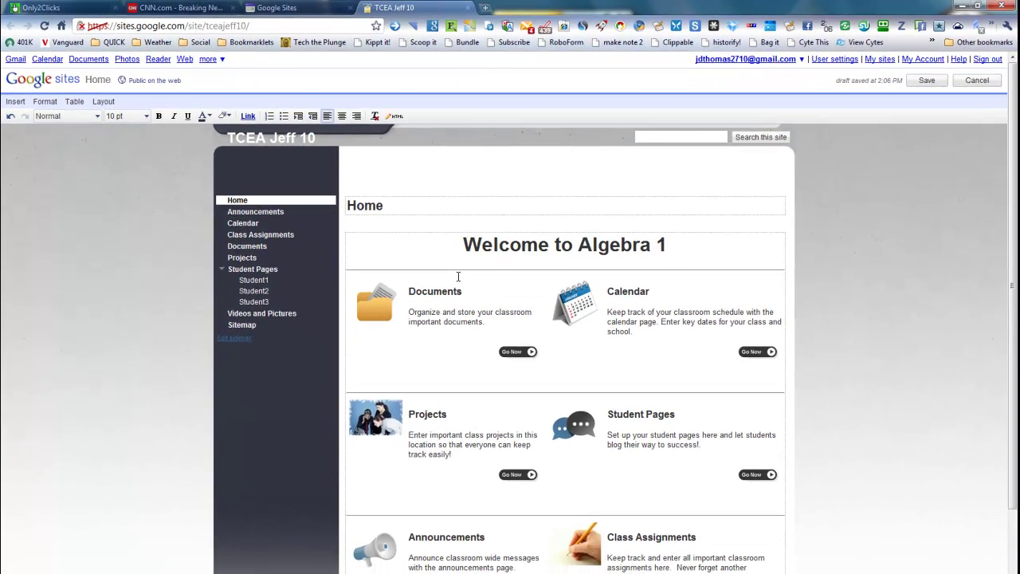
left_click(927, 79)
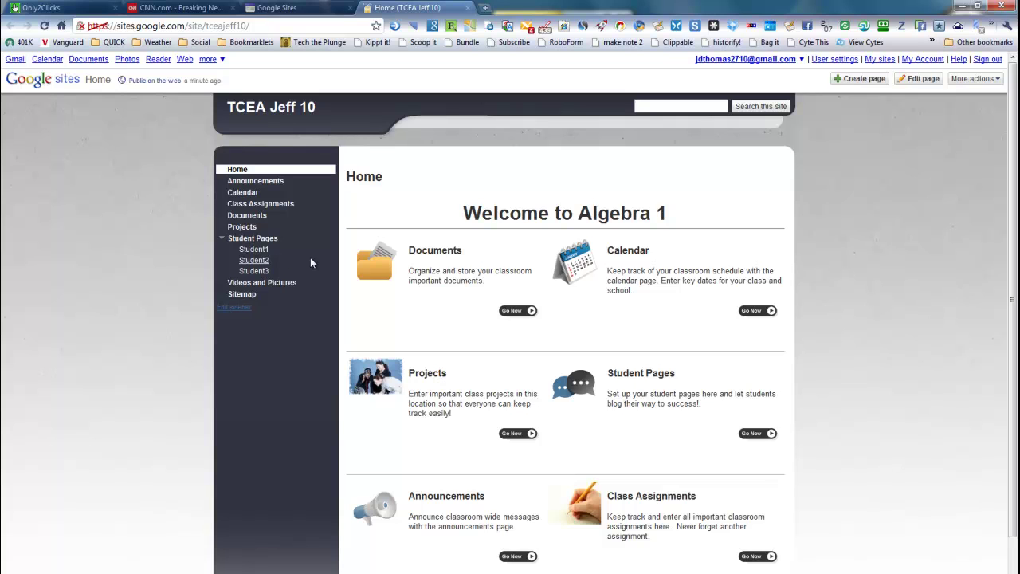
Check the Go Now links for Documents and Calendar, returning to the Home page after each, and look over its remaining sections.
left_click(517, 311)
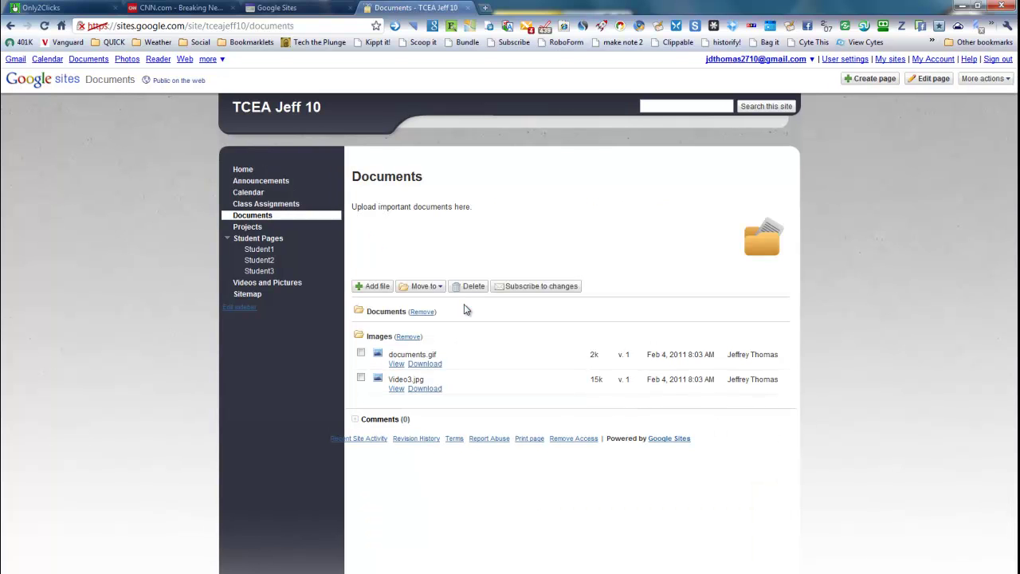
left_click(244, 173)
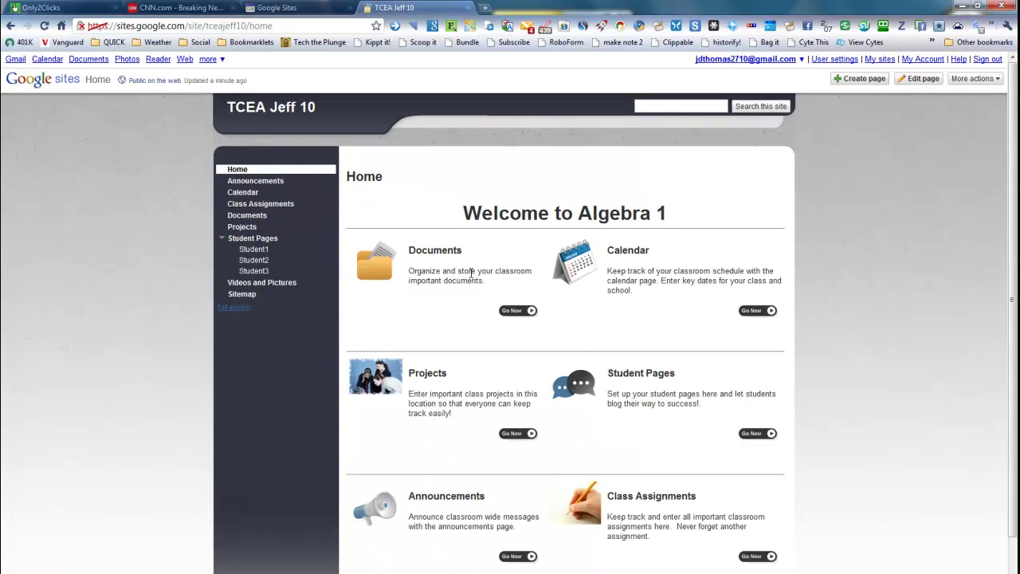
left_click(752, 310)
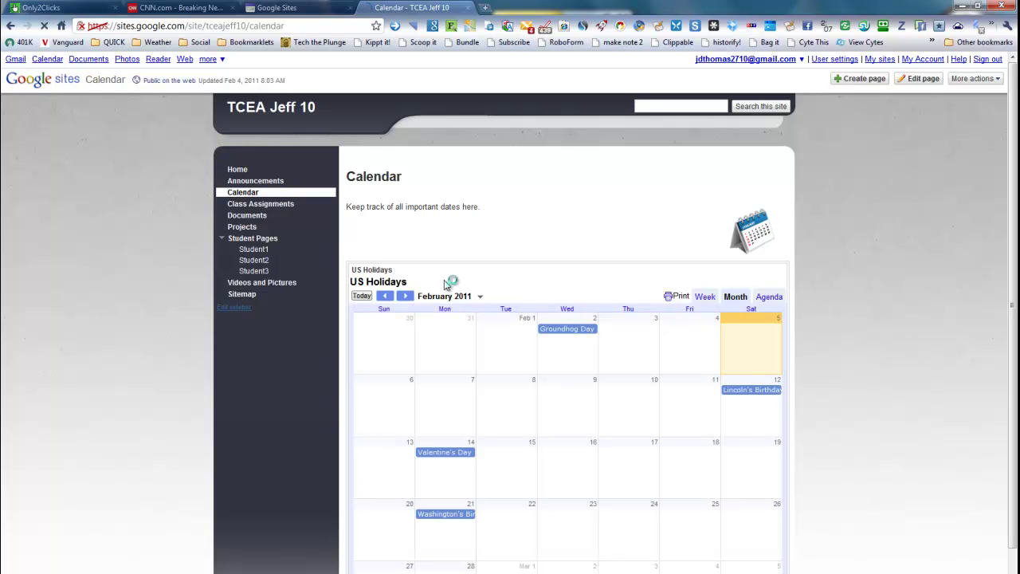
left_click(235, 169)
scroll(408, 294, "down", 3)
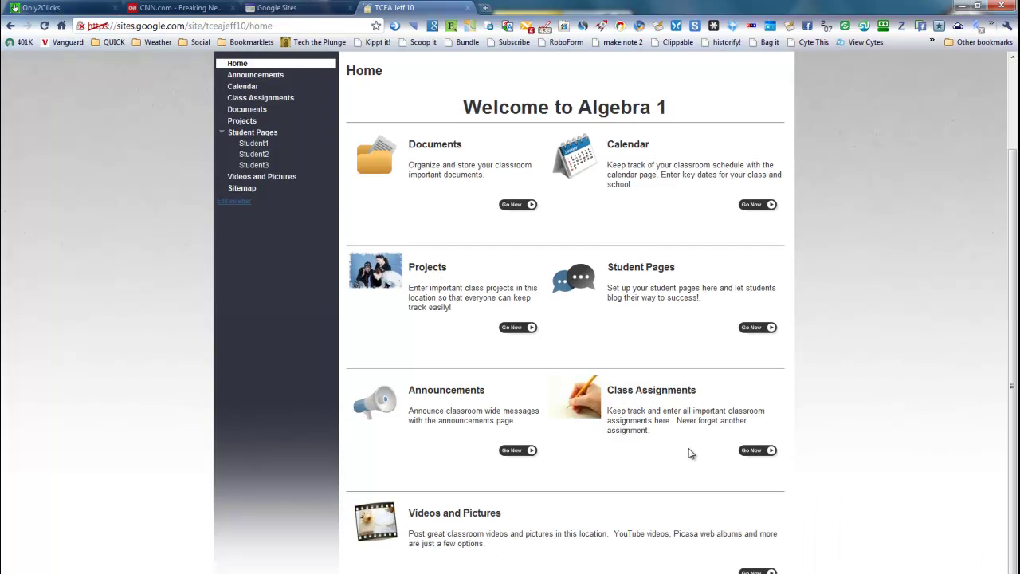
scroll(638, 333, "up", 3)
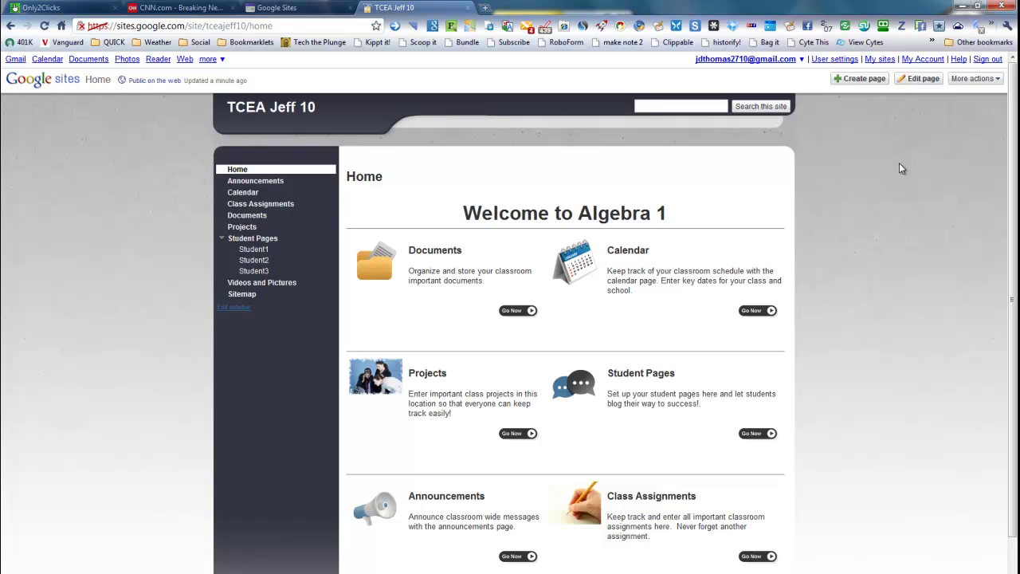
Replace the Documents description on the Home page with "Now we can look at documents so click on the Go Now button." and save.
left_click(913, 80)
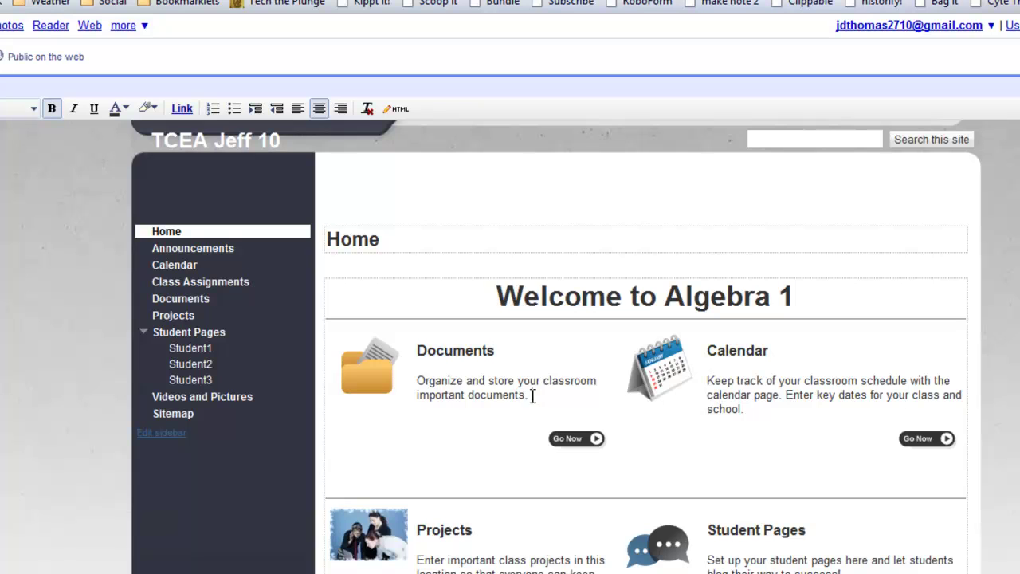
left_click_drag(533, 394, 417, 381)
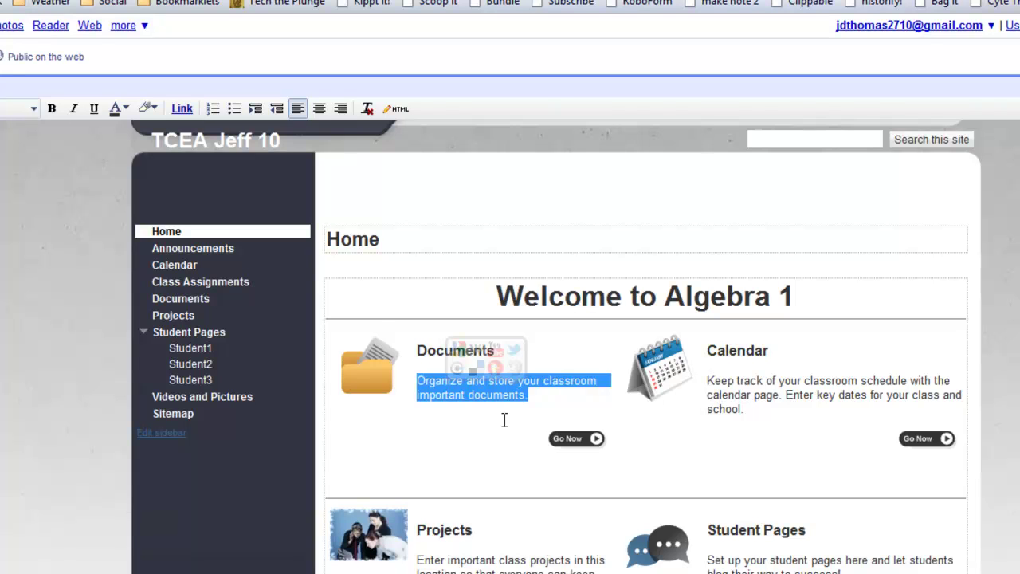
type("Now")
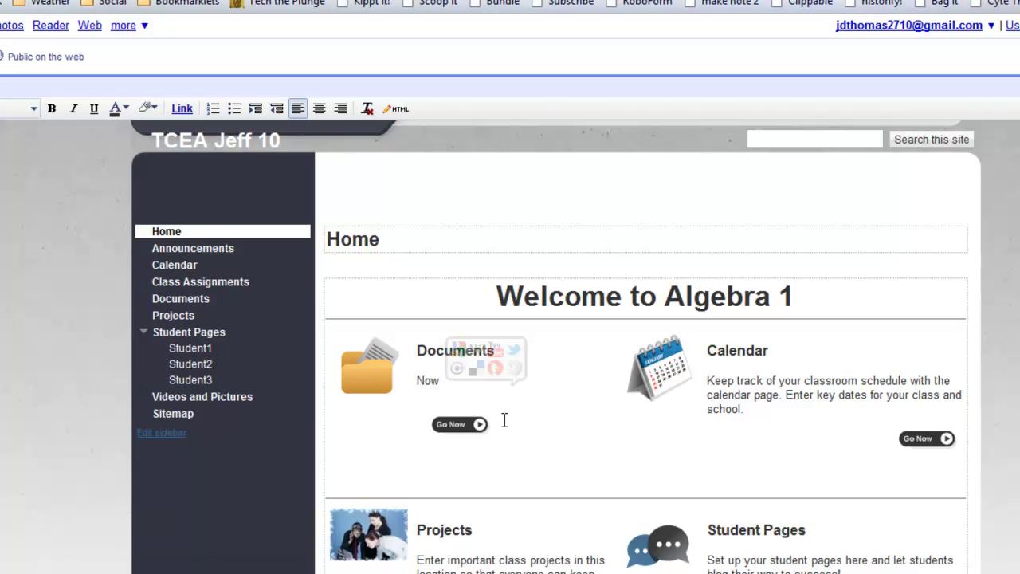
type(" we can loo")
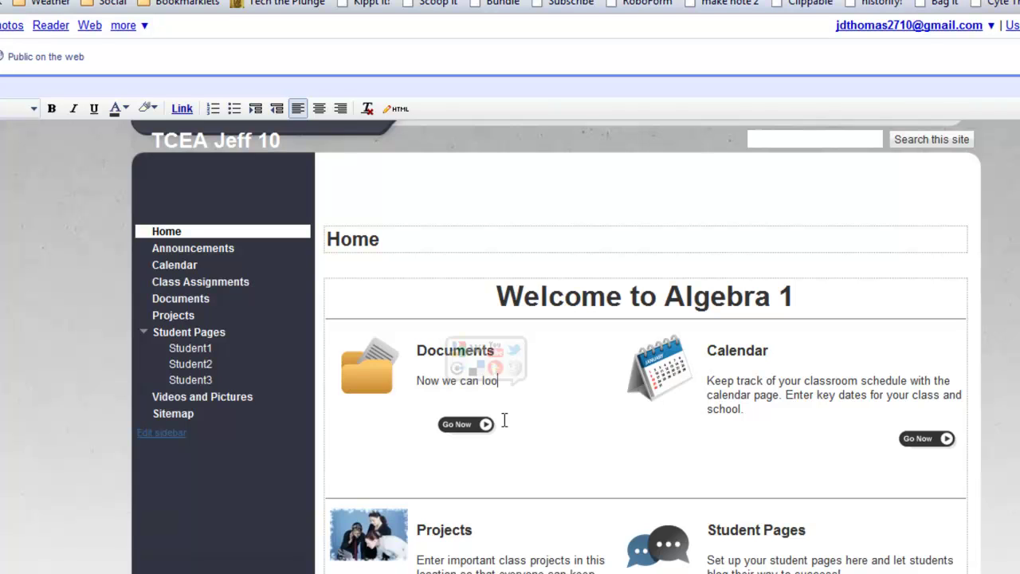
type("k at do")
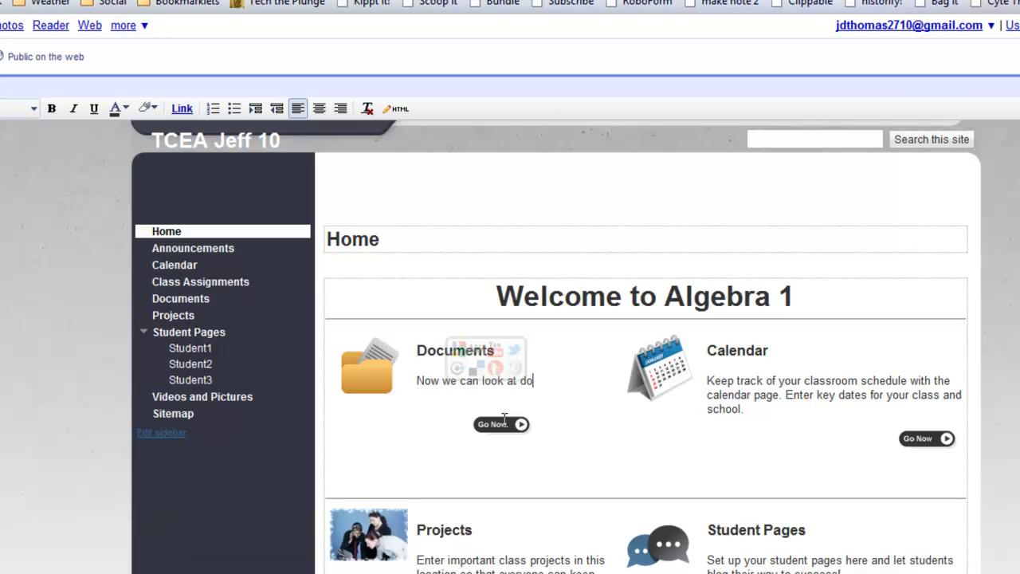
type("cuments")
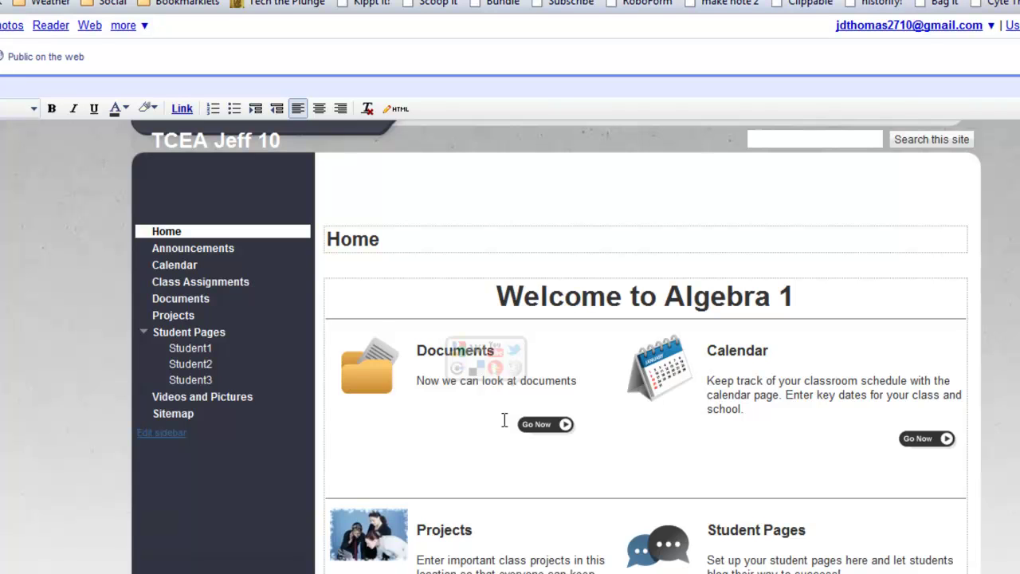
type("s")
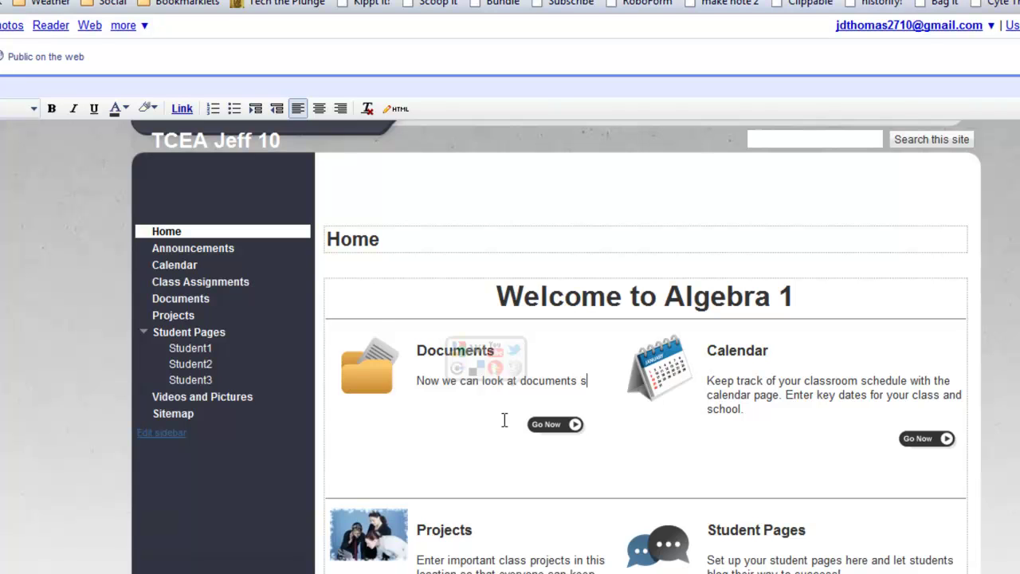
type("o click o")
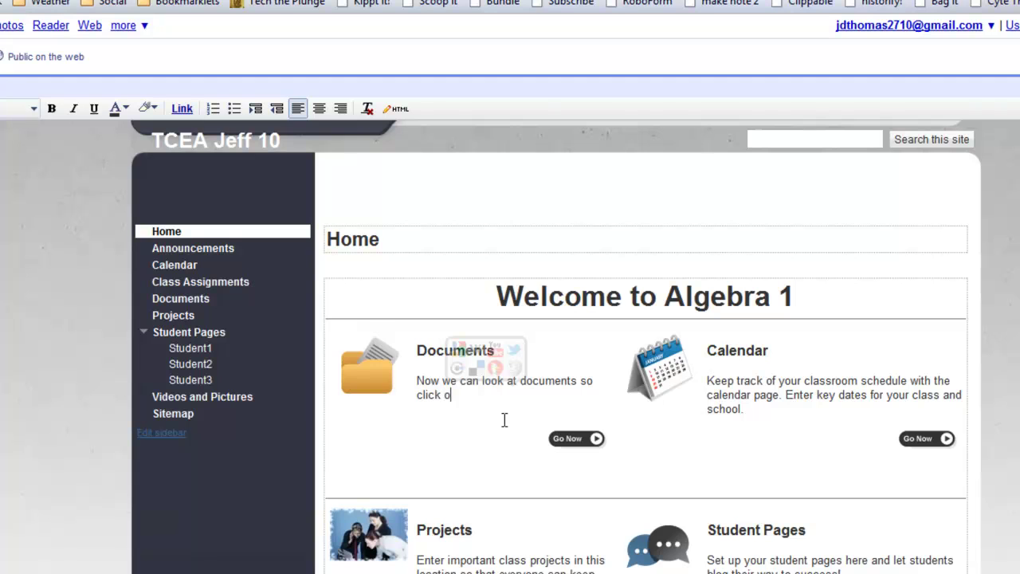
type("n the Go Now button.")
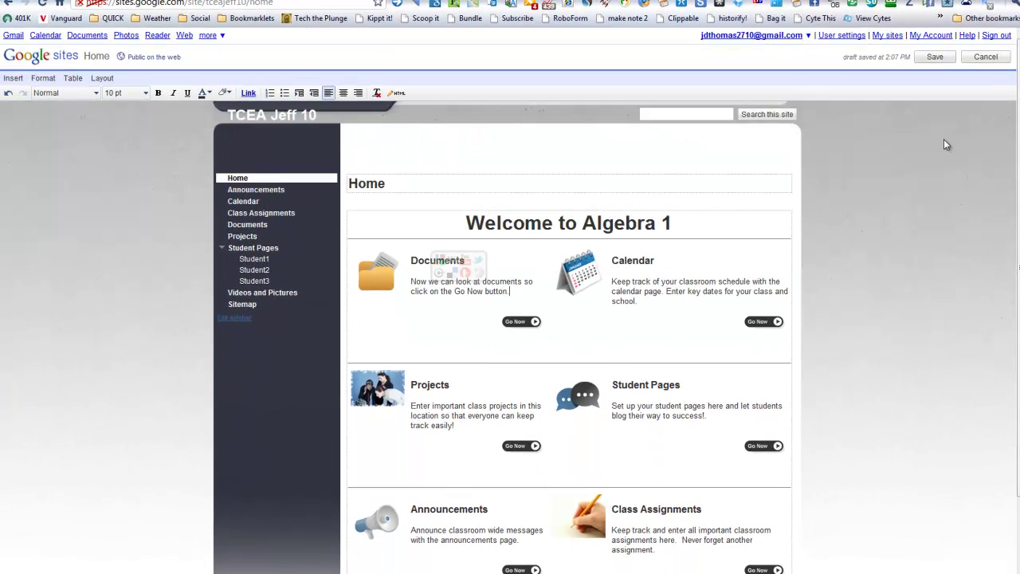
left_click(937, 57)
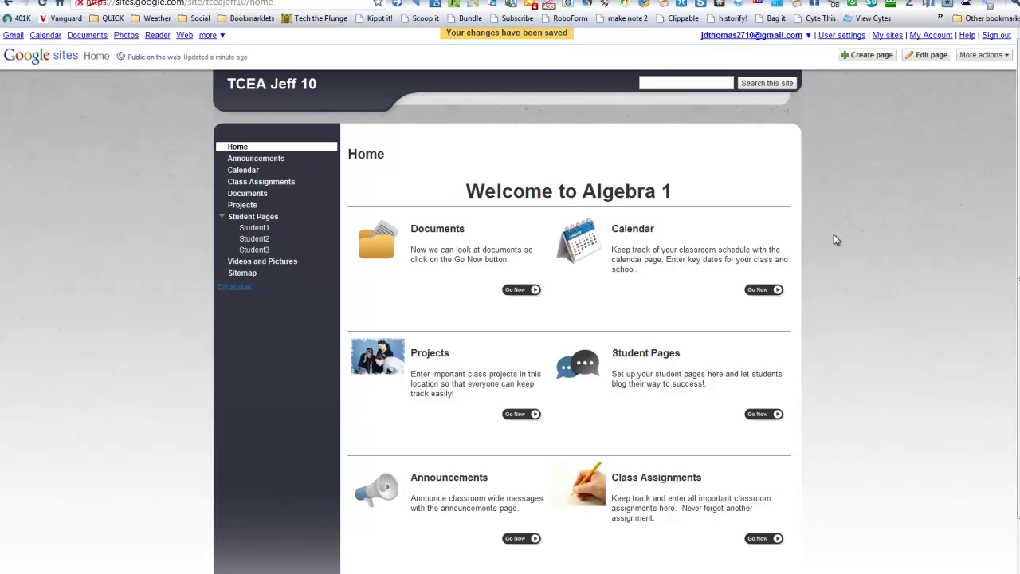
scroll(590, 351, "down", 3)
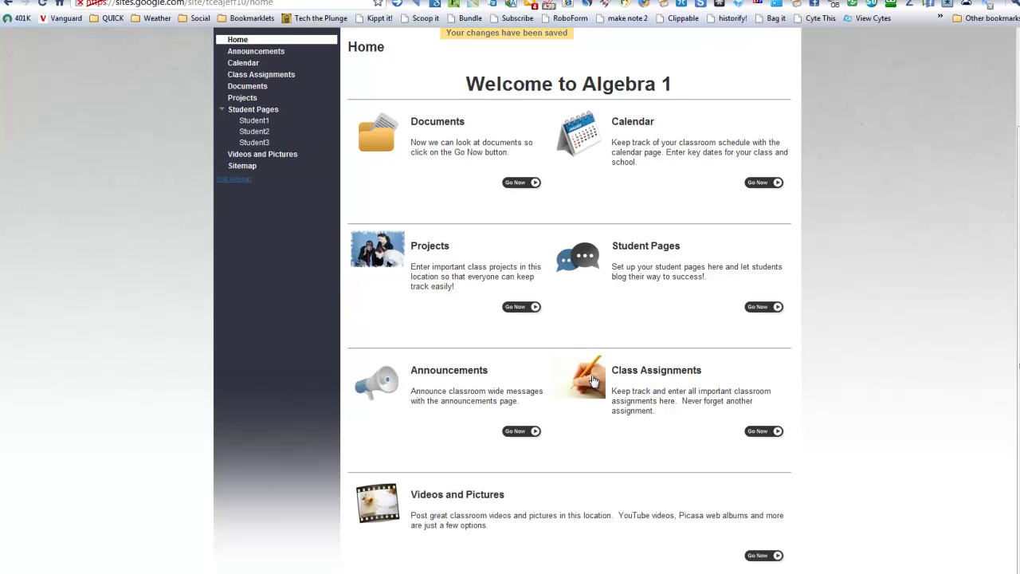
scroll(707, 301, "up", 3)
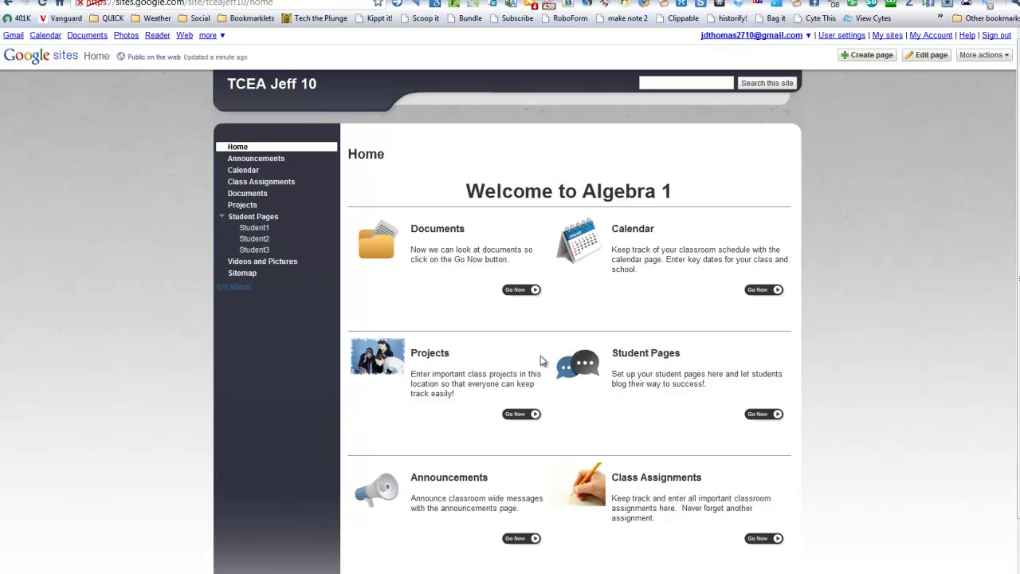
scroll(541, 360, "down", 3)
scroll(540, 359, "up", 3)
scroll(630, 391, "down", 3)
scroll(402, 299, "up", 3)
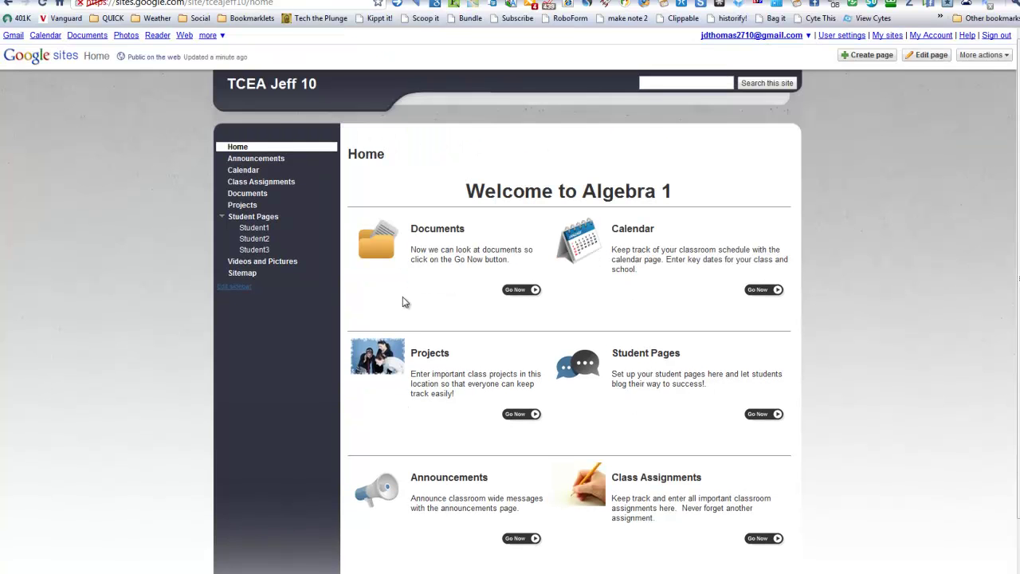